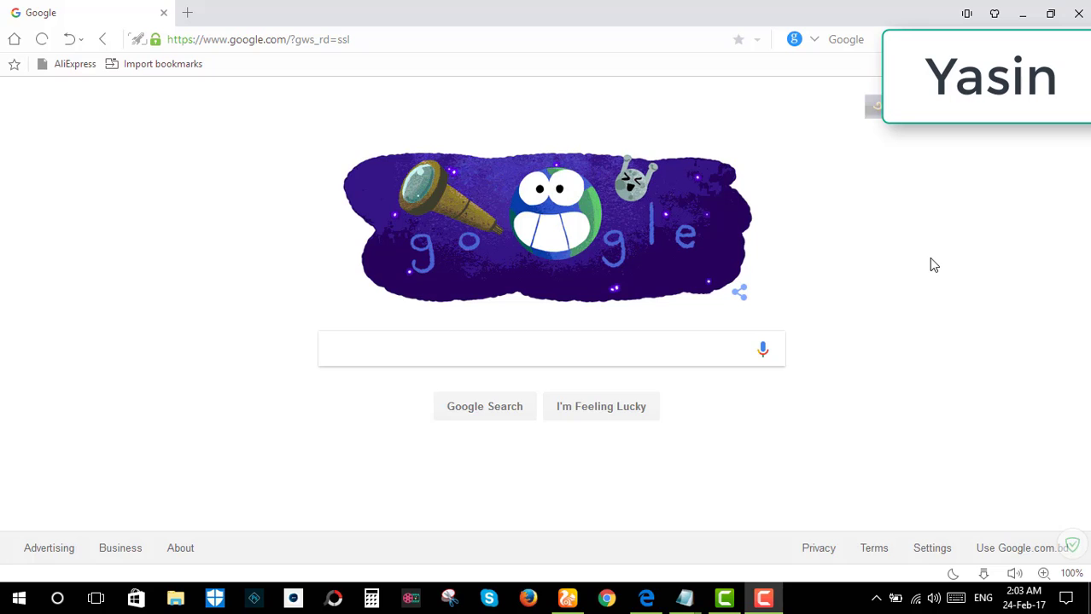
# Search Google for 'apple id' to show its results
pyautogui.click(603, 356)
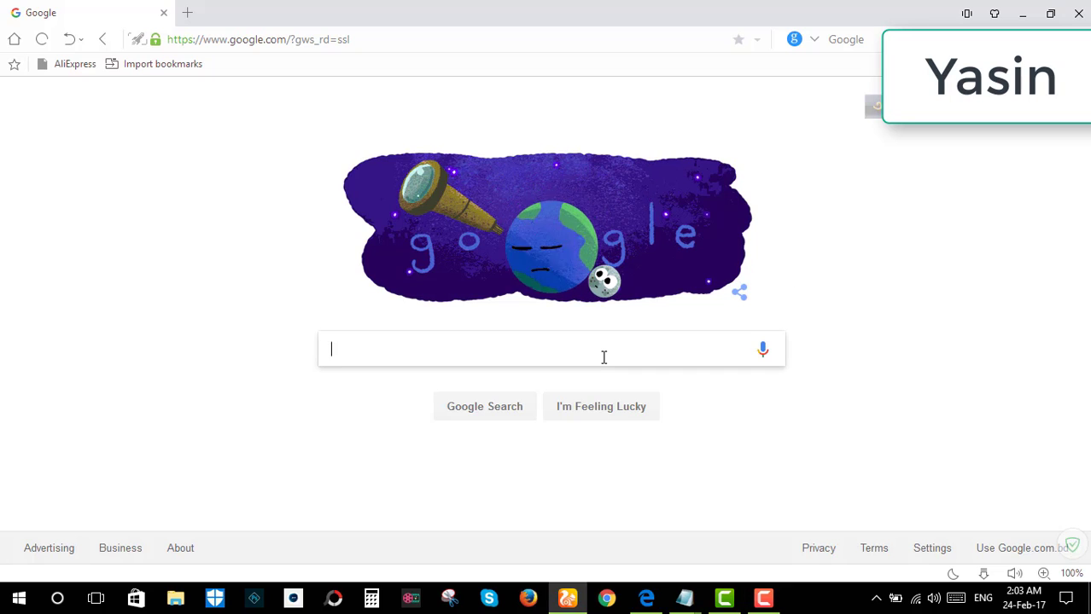
pyautogui.write('apple id')
pyautogui.press('Return')
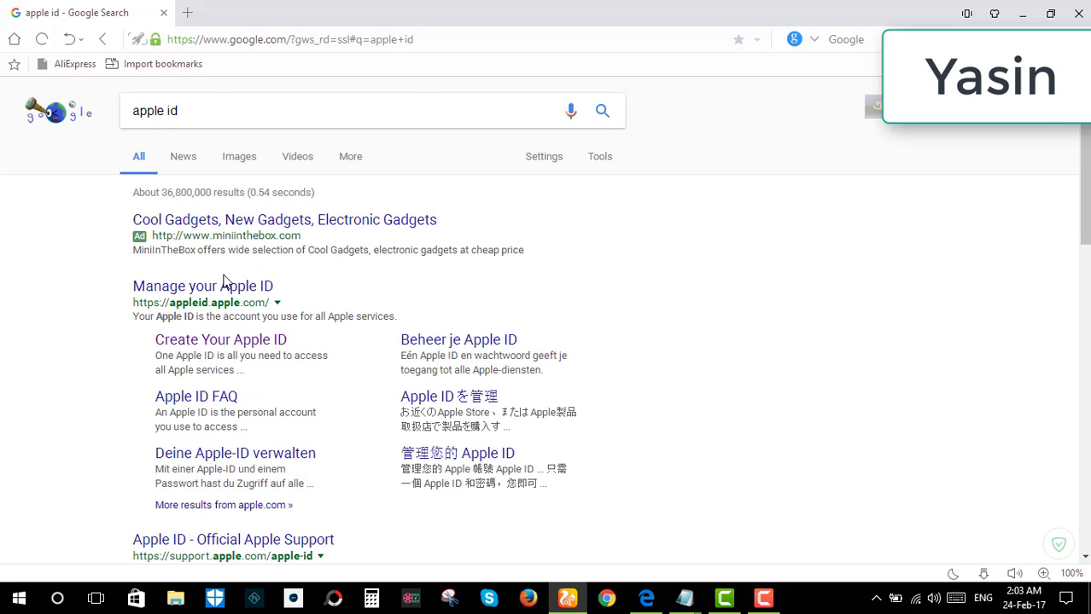
# Open the Create Your Apple ID page and paste in the account e-mail address
pyautogui.click(219, 342)
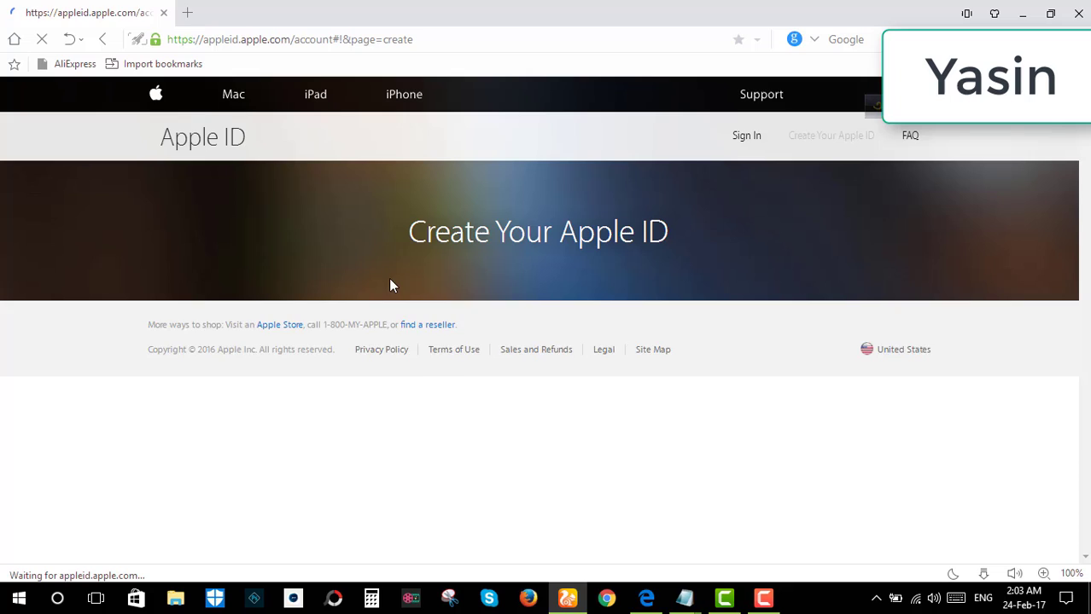
pyautogui.scroll(-1, 418, 256)
pyautogui.click(443, 314)
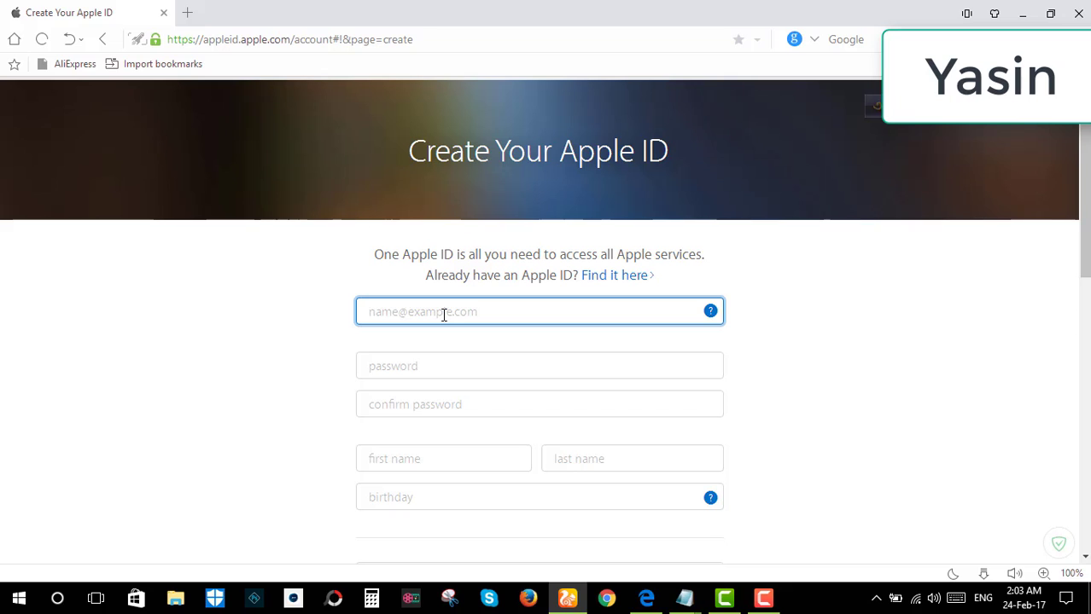
pyautogui.hotkey('ctrl', 'v')
# Enter the account password and move on to the confirm-password field
pyautogui.scroll(-1, 472, 292)
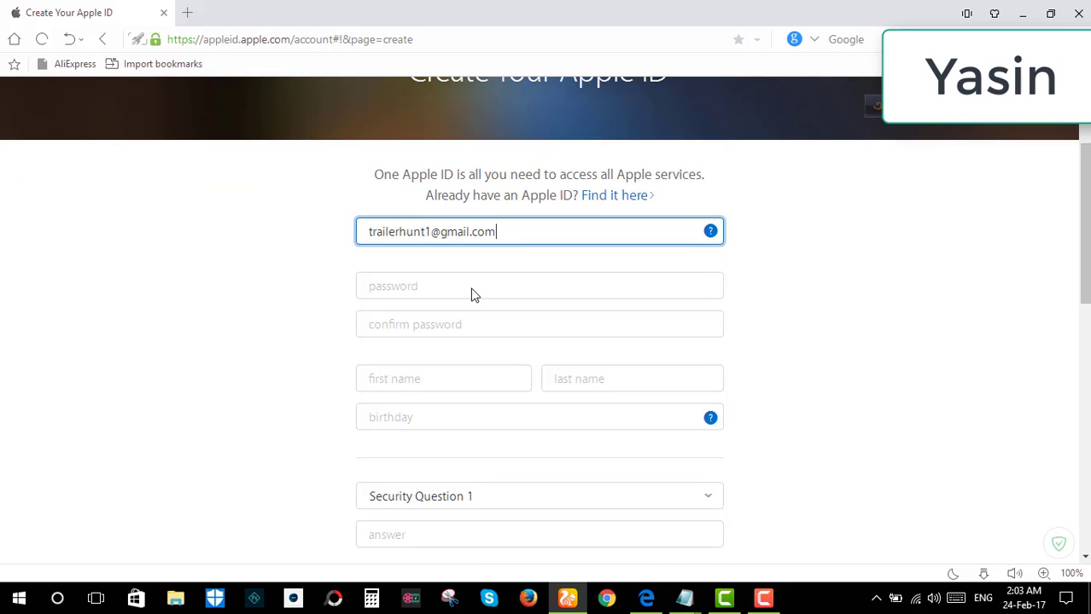
pyautogui.click(467, 287)
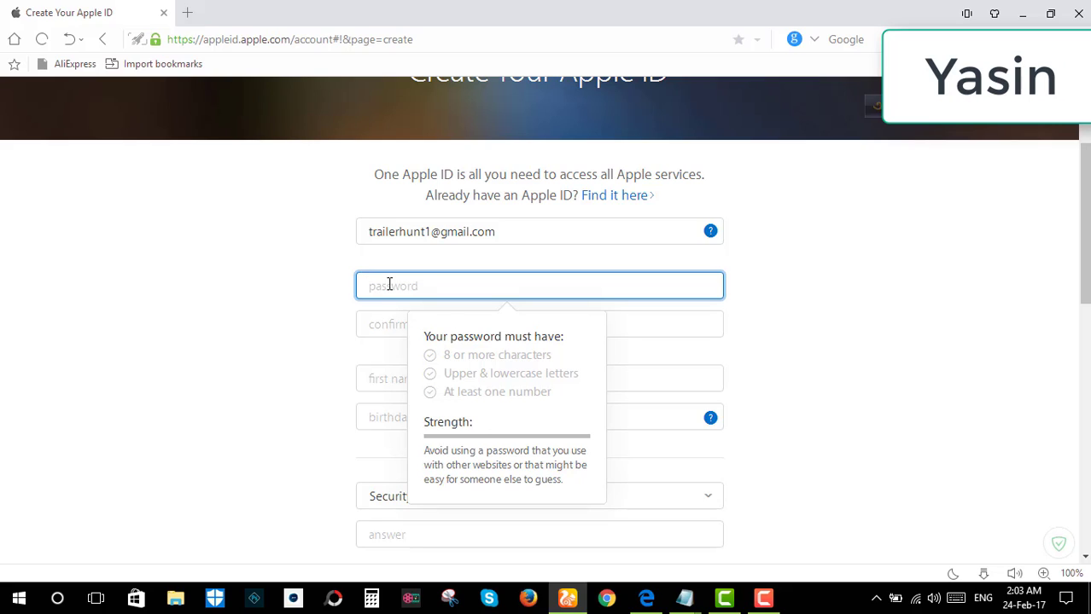
pyautogui.click(376, 321)
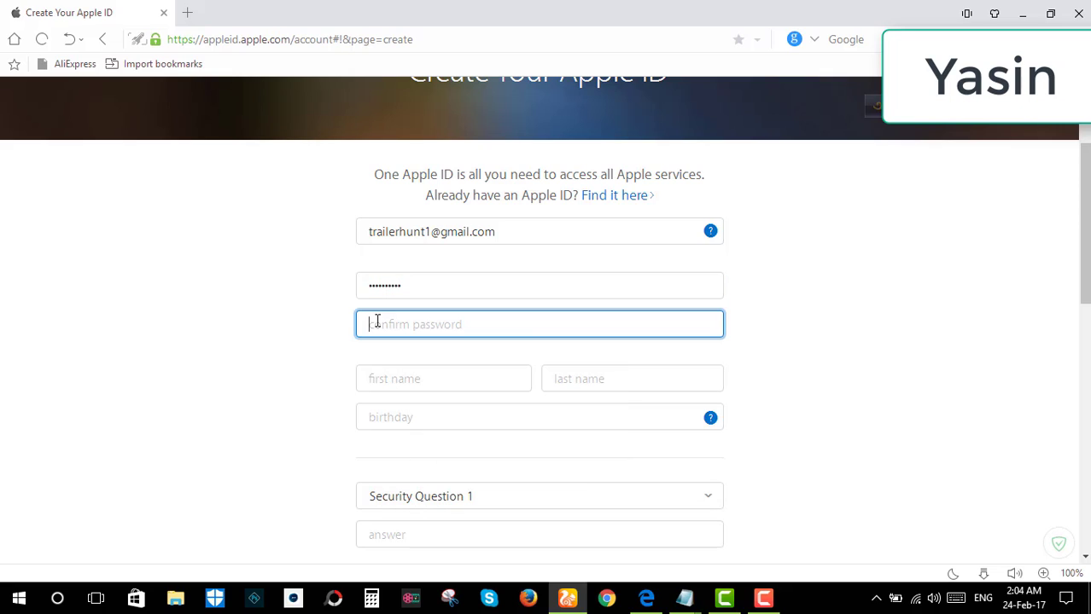
pyautogui.click(432, 384)
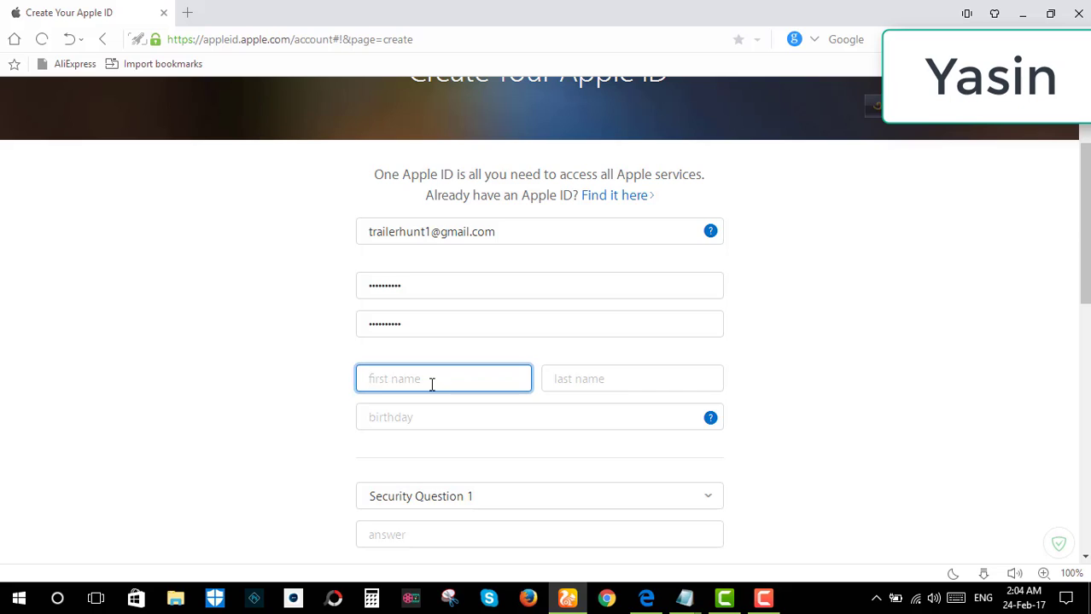
pyautogui.click(564, 380)
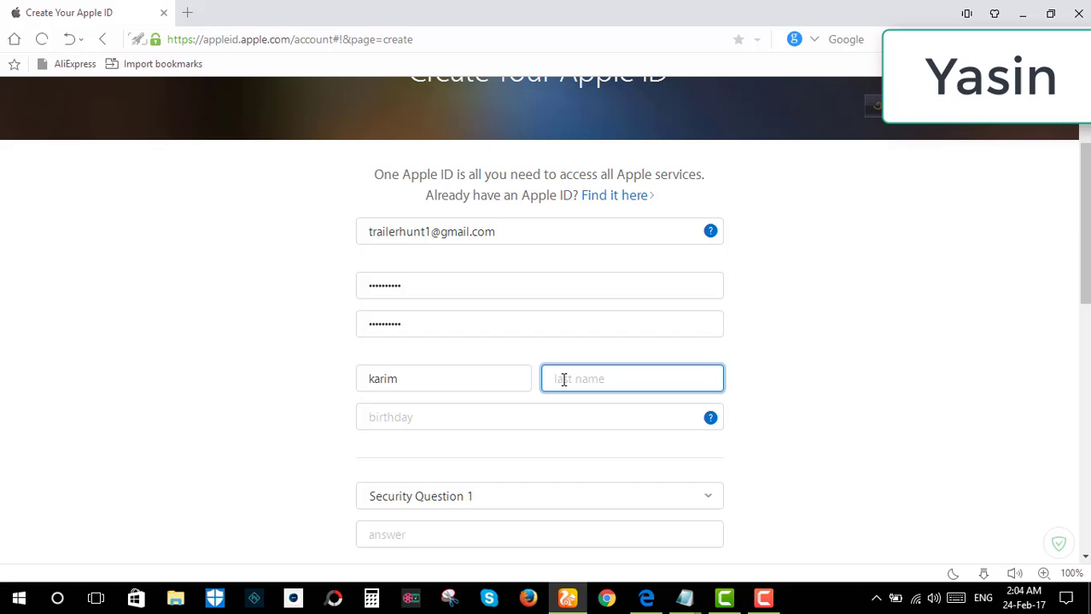
pyautogui.click(431, 419)
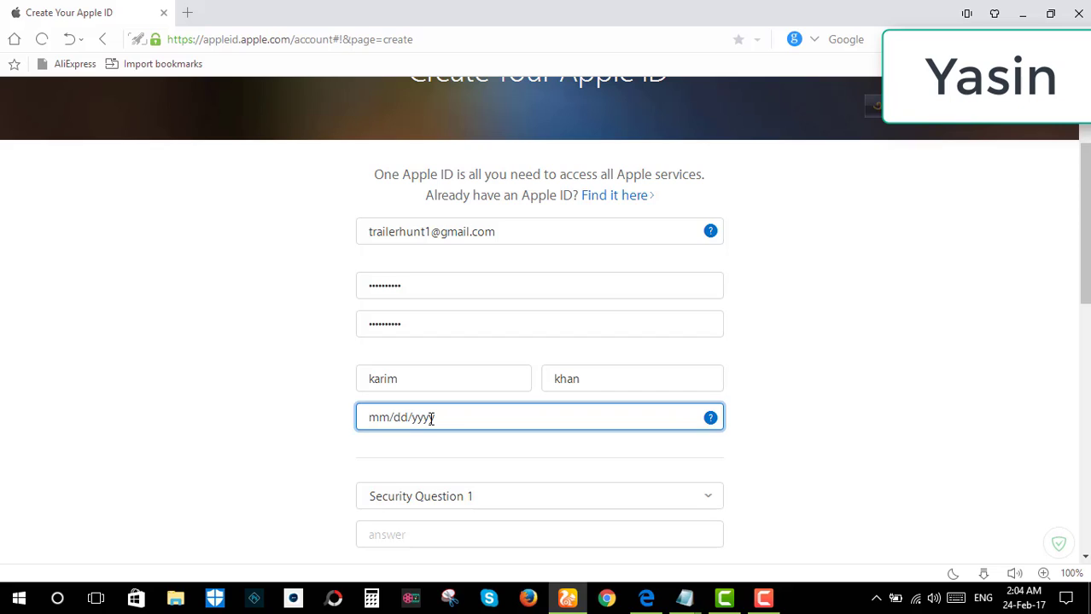
pyautogui.scroll(-2, 472, 368)
pyautogui.click(478, 334)
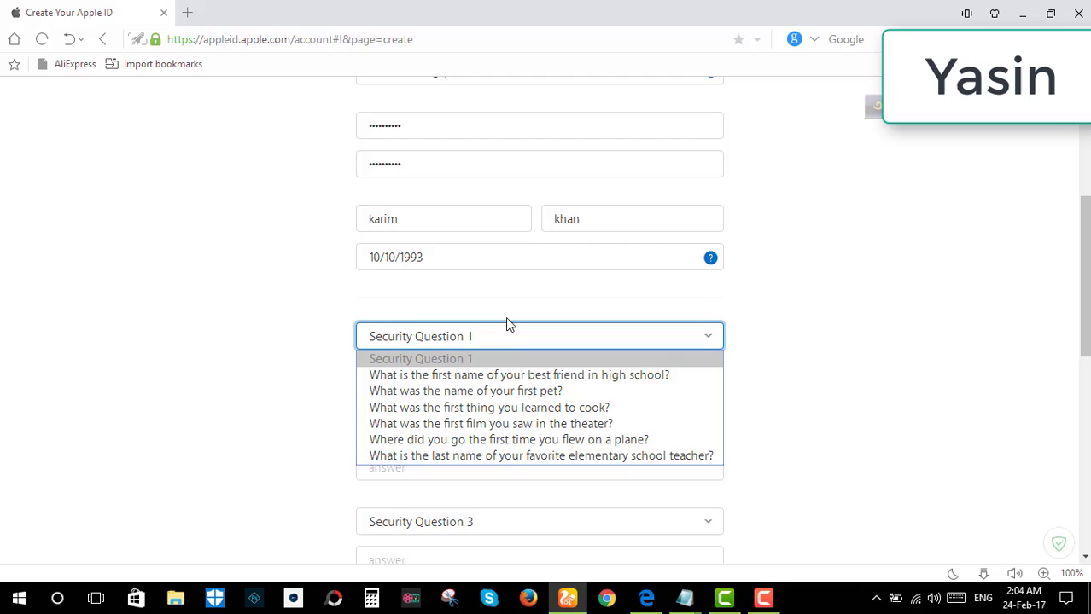
# Choose the best-friend-in-high-school question and type its answer
pyautogui.click(531, 376)
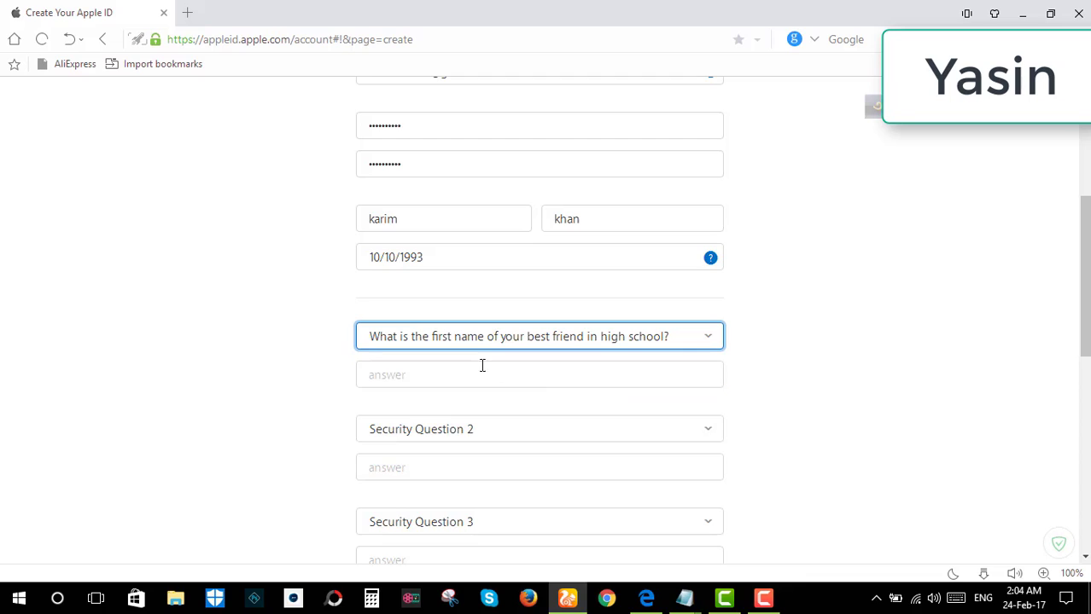
pyautogui.click(472, 376)
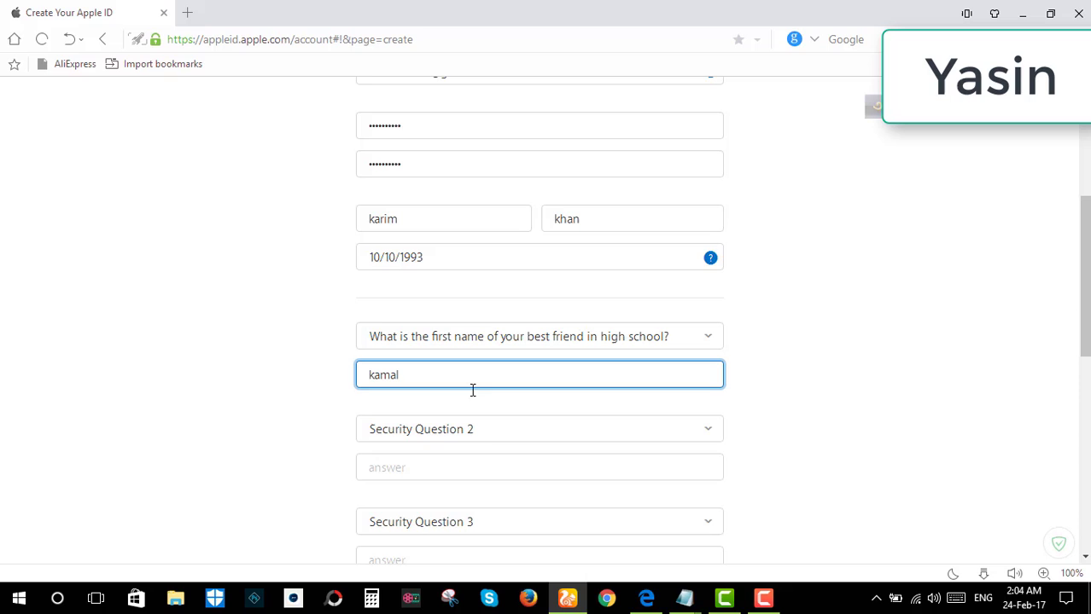
# Choose the childhood nickname question for Security Question 2 and type its answer
pyautogui.click(485, 427)
pyautogui.click(484, 426)
pyautogui.scroll(-1, 484, 429)
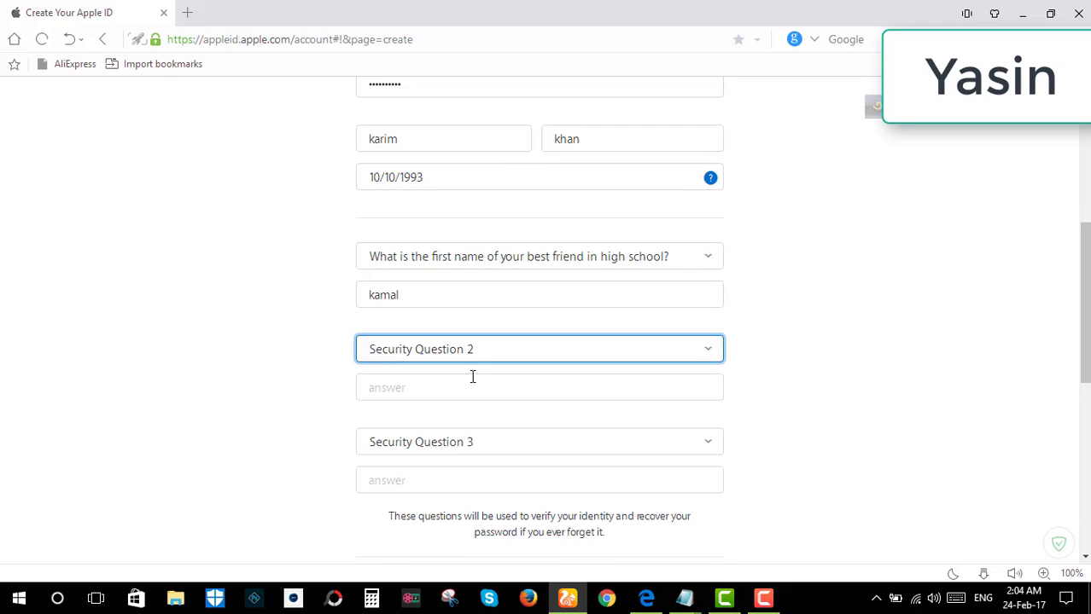
pyautogui.click(472, 349)
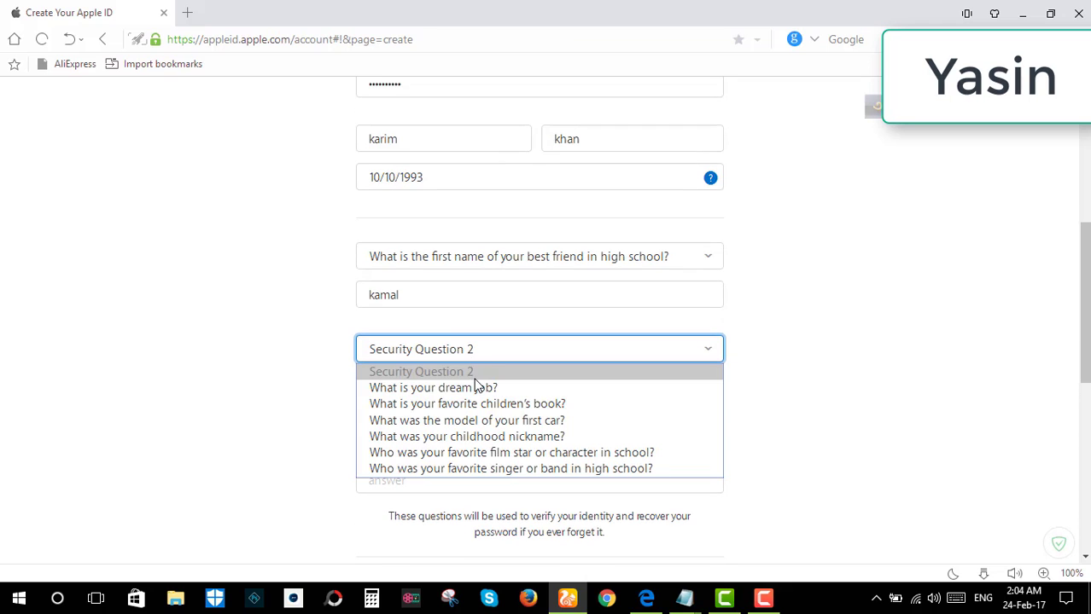
pyautogui.click(491, 435)
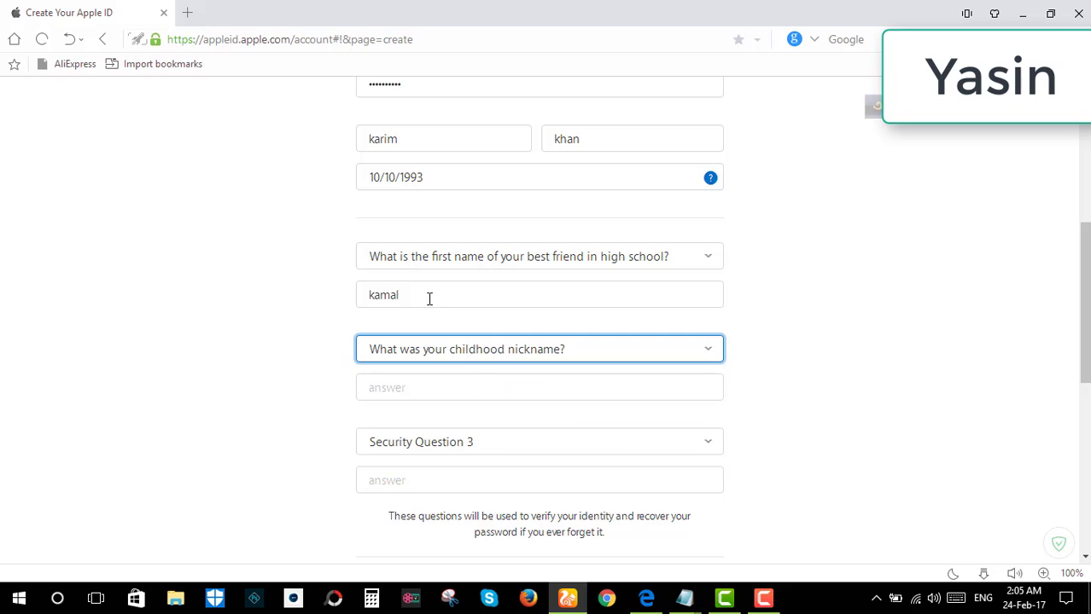
pyautogui.click(422, 384)
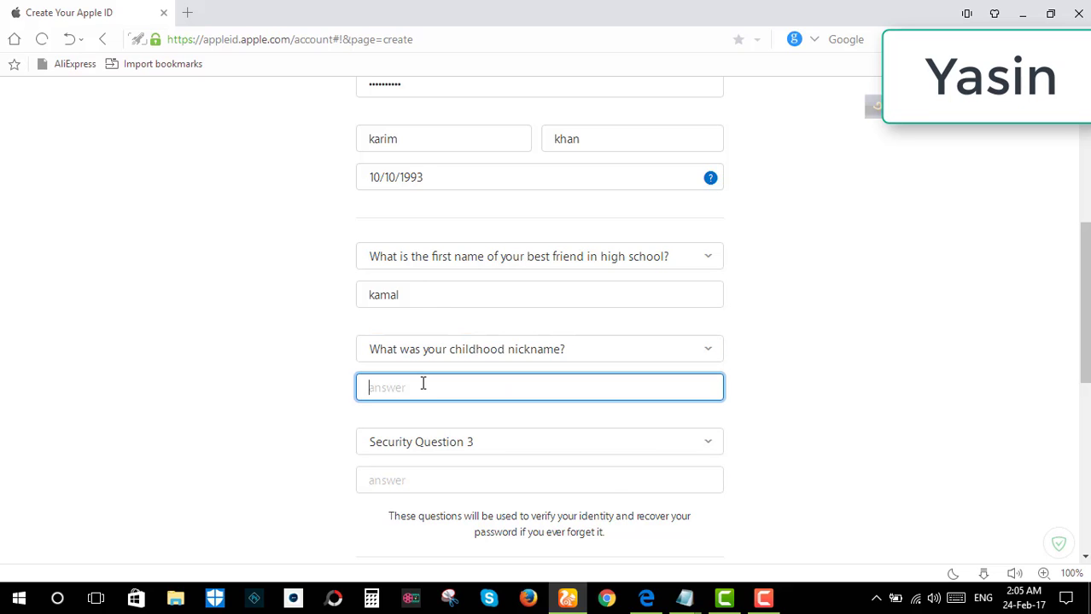
# Choose the where-parents-met question for Security Question 3, answer it, and scroll to the captcha
pyautogui.scroll(-3, 423, 384)
pyautogui.click(418, 283)
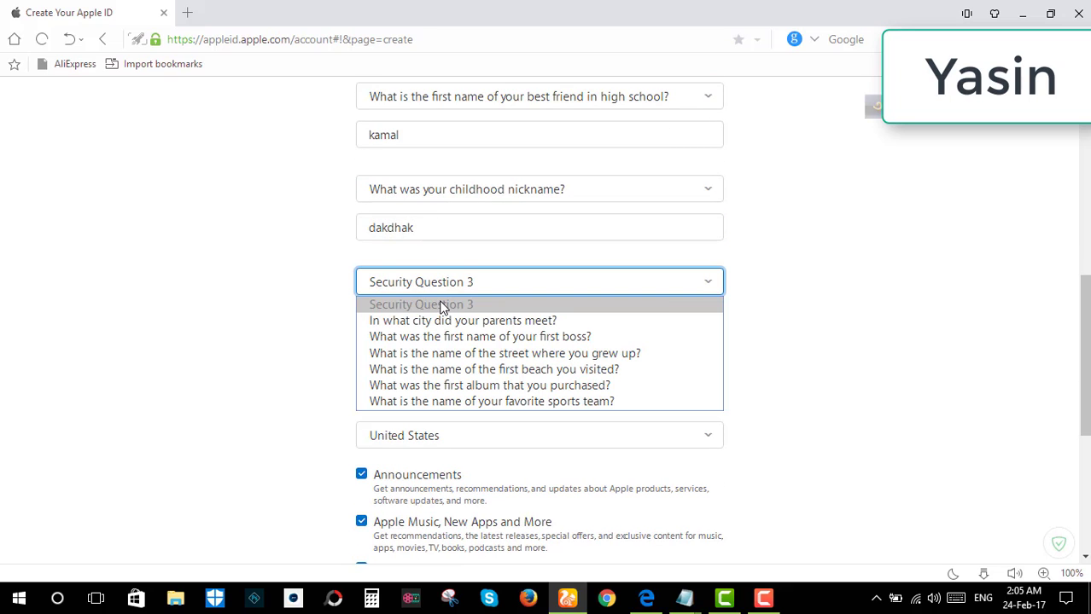
pyautogui.click(453, 320)
pyautogui.click(439, 316)
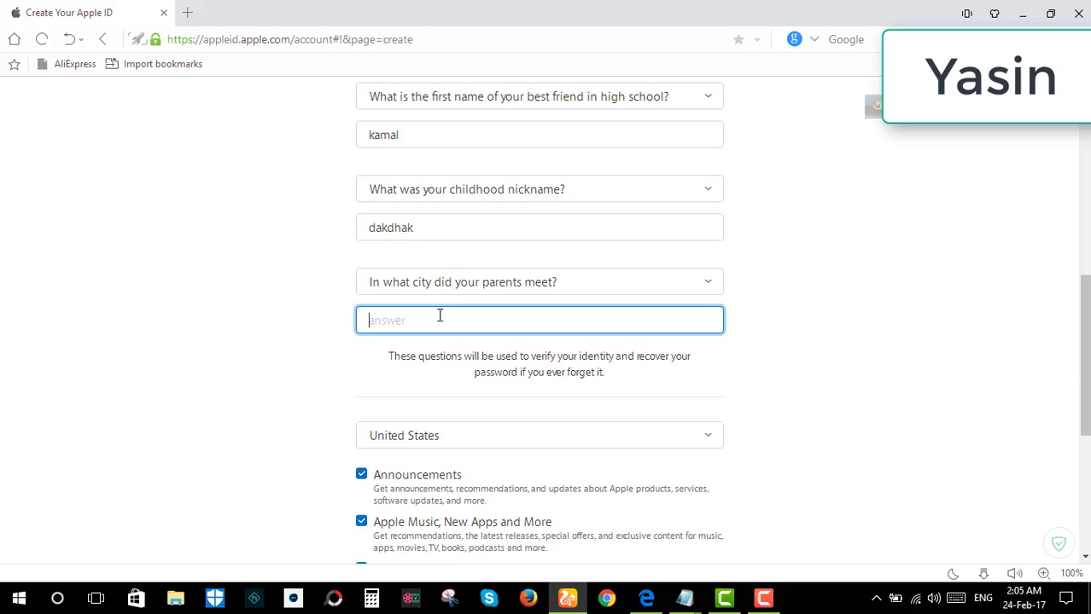
pyautogui.scroll(-1, 471, 326)
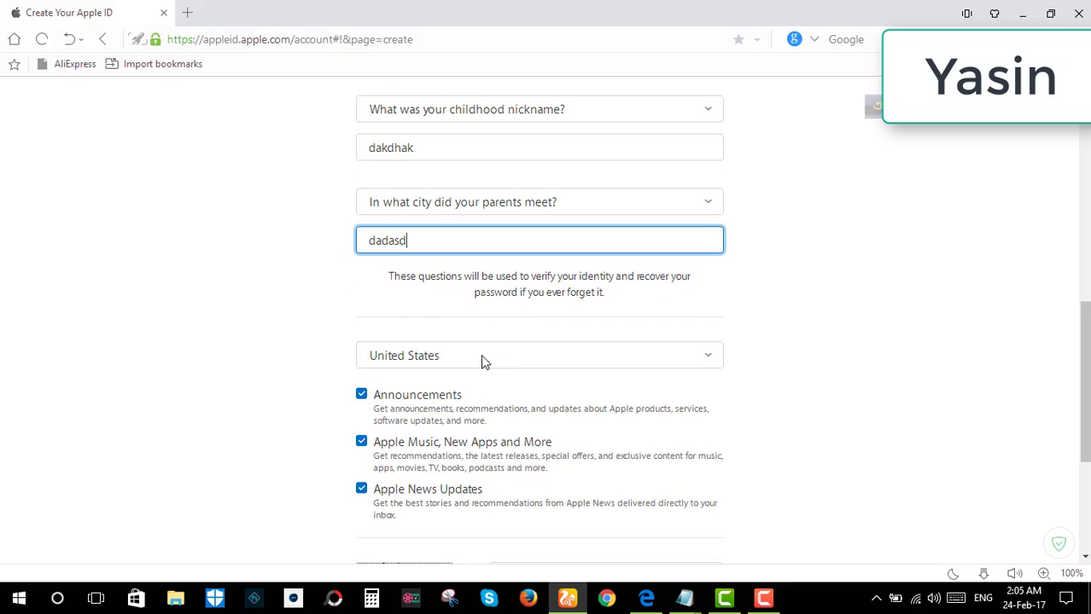
pyautogui.scroll(-2, 504, 296)
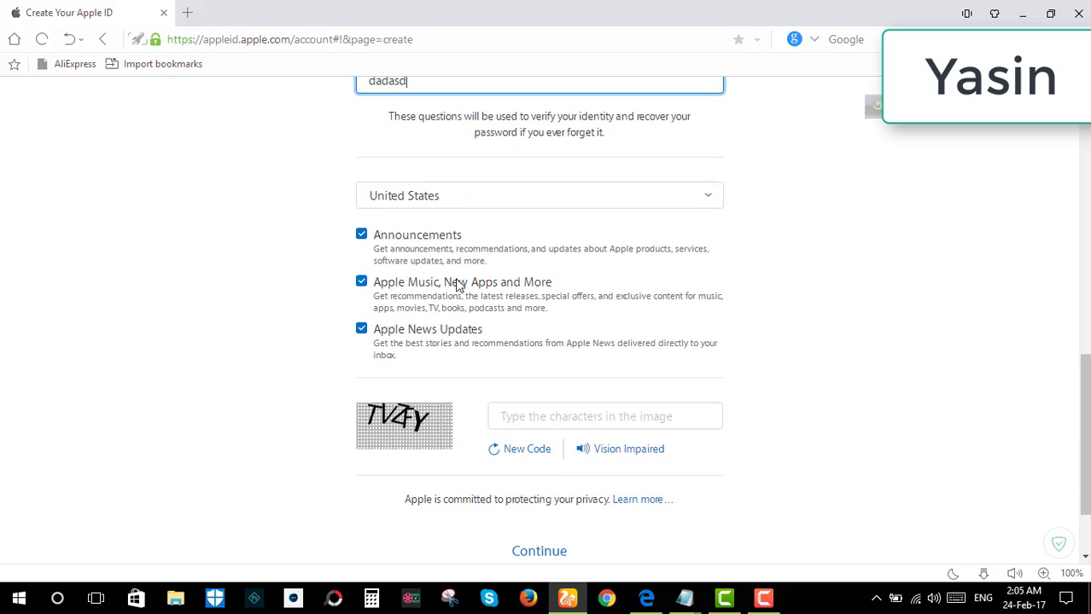
pyautogui.scroll(-1, 545, 373)
# Enter the captcha characters TVZFY and submit the sign-up form
pyautogui.click(524, 337)
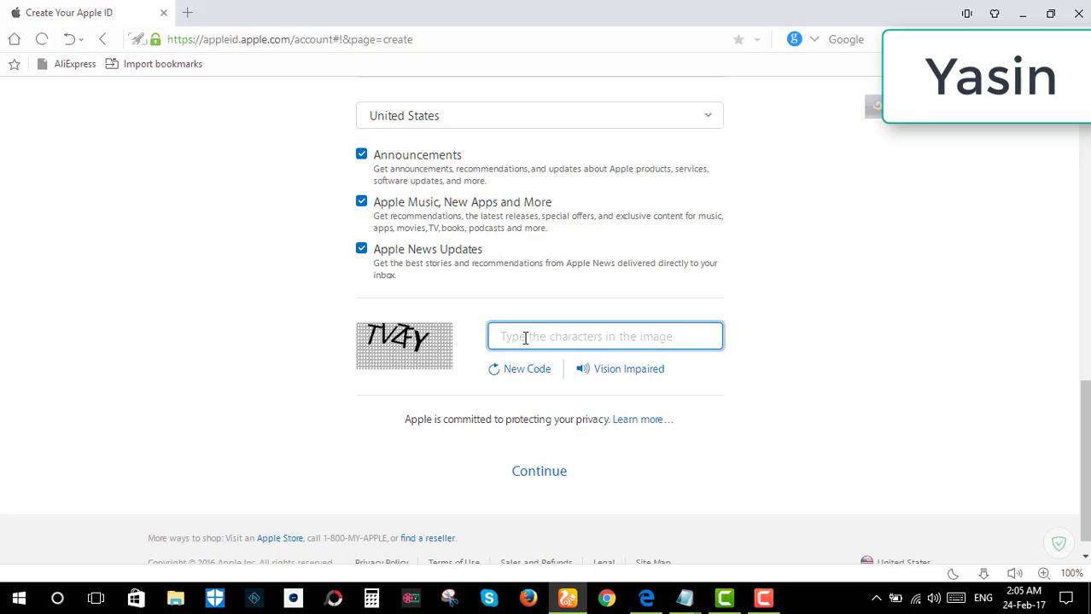
pyautogui.write('TV')
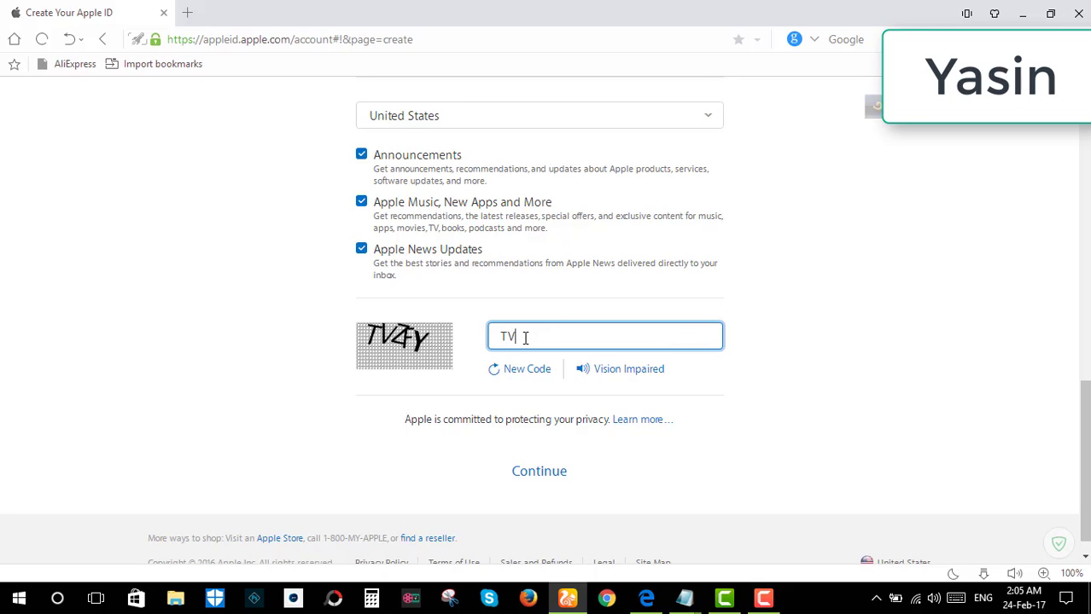
pyautogui.write('ZFY')
pyautogui.click(541, 478)
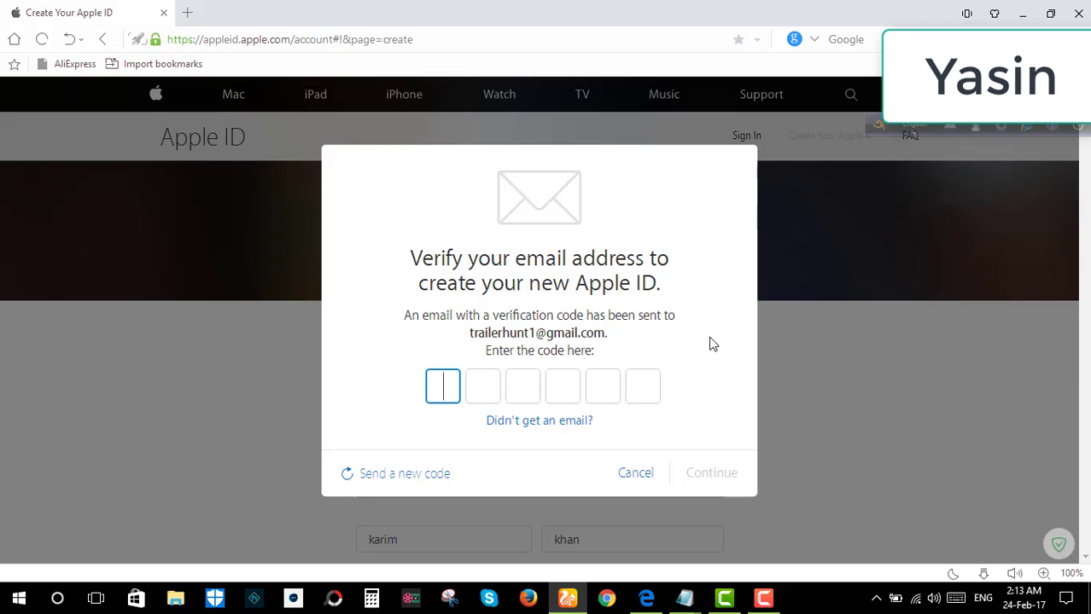
# Open Gmail in a new tab and open Apple's verification e-mail
pyautogui.click(194, 15)
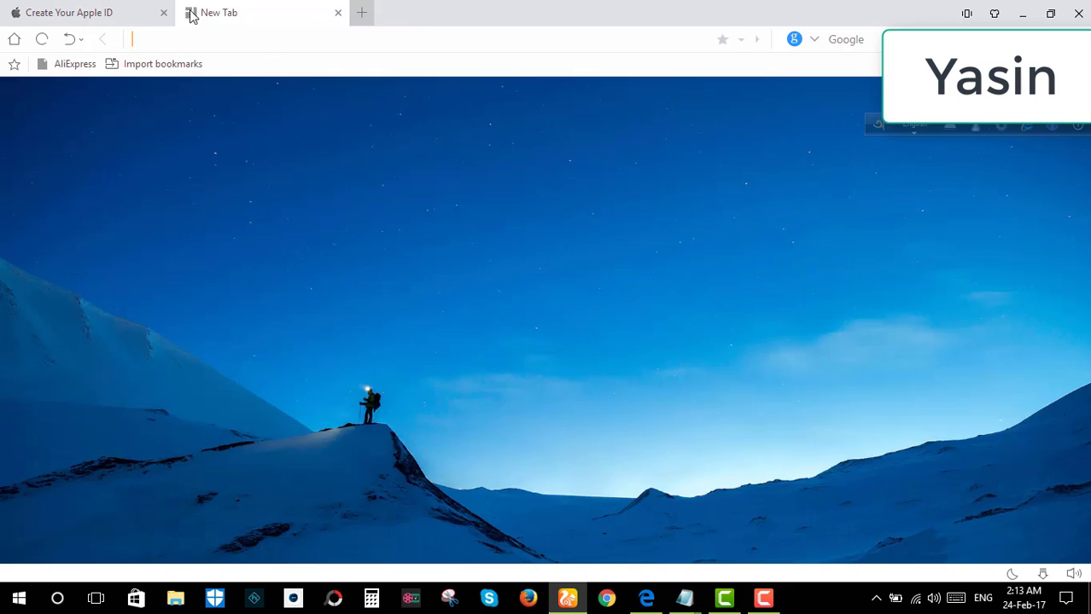
pyautogui.click(980, 374)
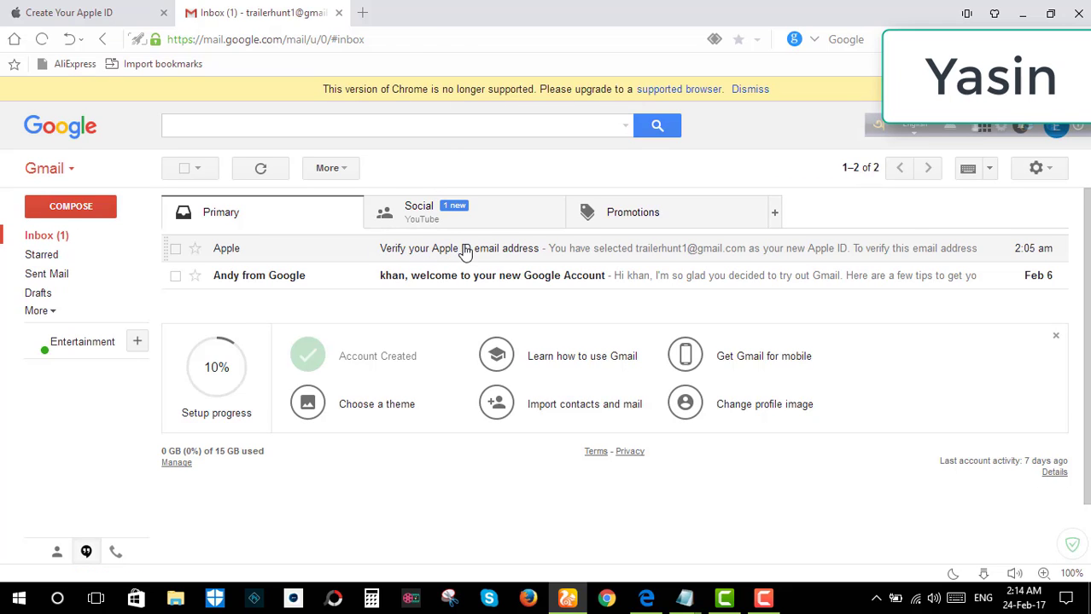
pyautogui.click(462, 249)
# Copy the six-digit verification code and return to the Apple ID tab
pyautogui.scroll(-3, 417, 324)
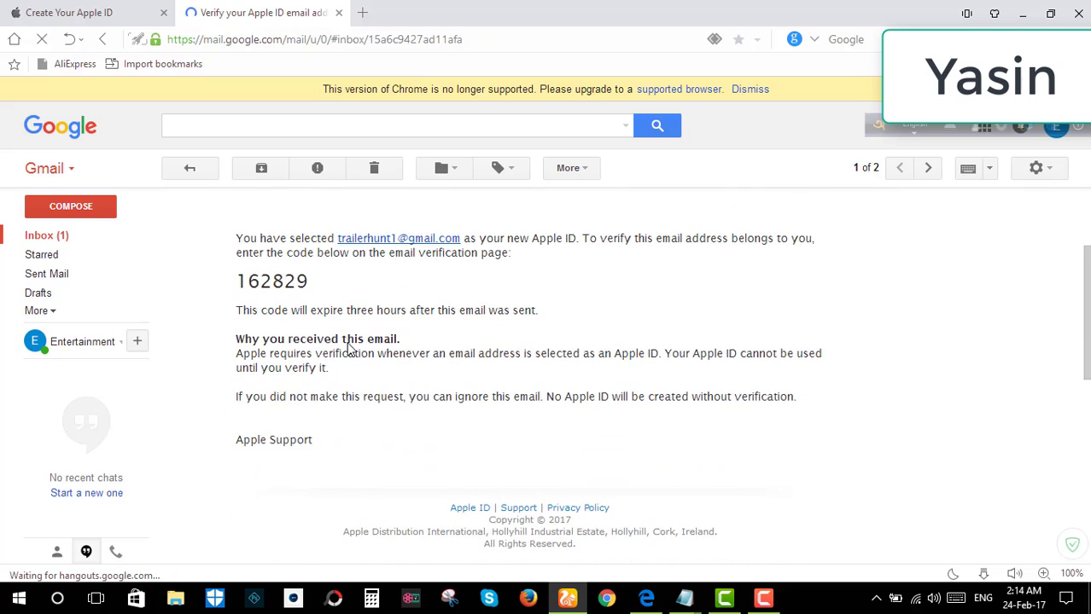
pyautogui.moveTo(311, 283); pyautogui.dragTo(242, 283)
pyautogui.rightClick(260, 280)
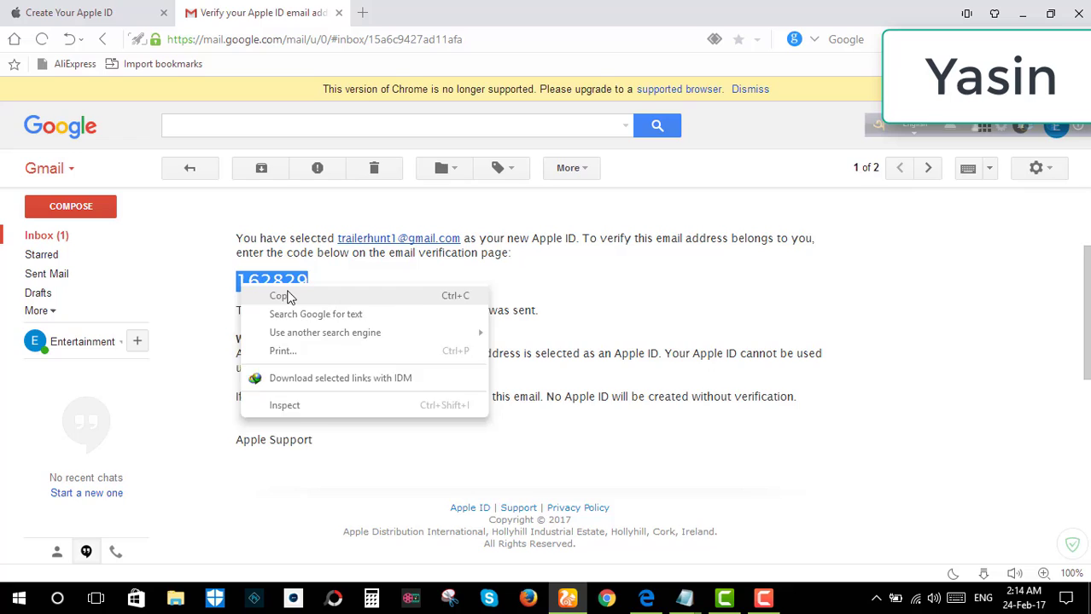
pyautogui.click(285, 291)
pyautogui.click(104, 10)
# Paste the emailed code into the verification boxes and submit it
pyautogui.rightClick(440, 389)
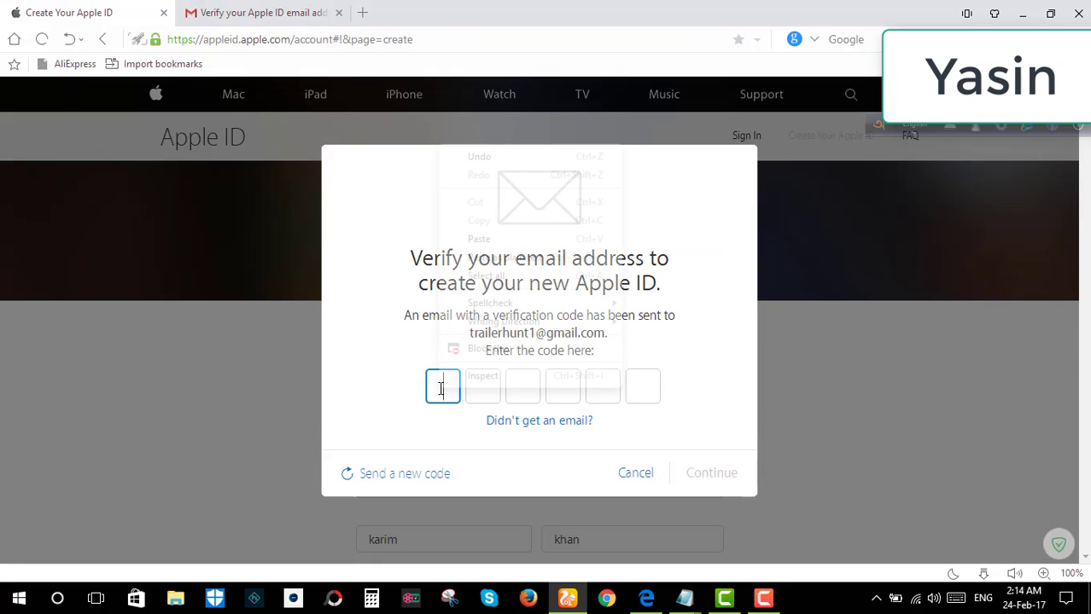
pyautogui.click(470, 260)
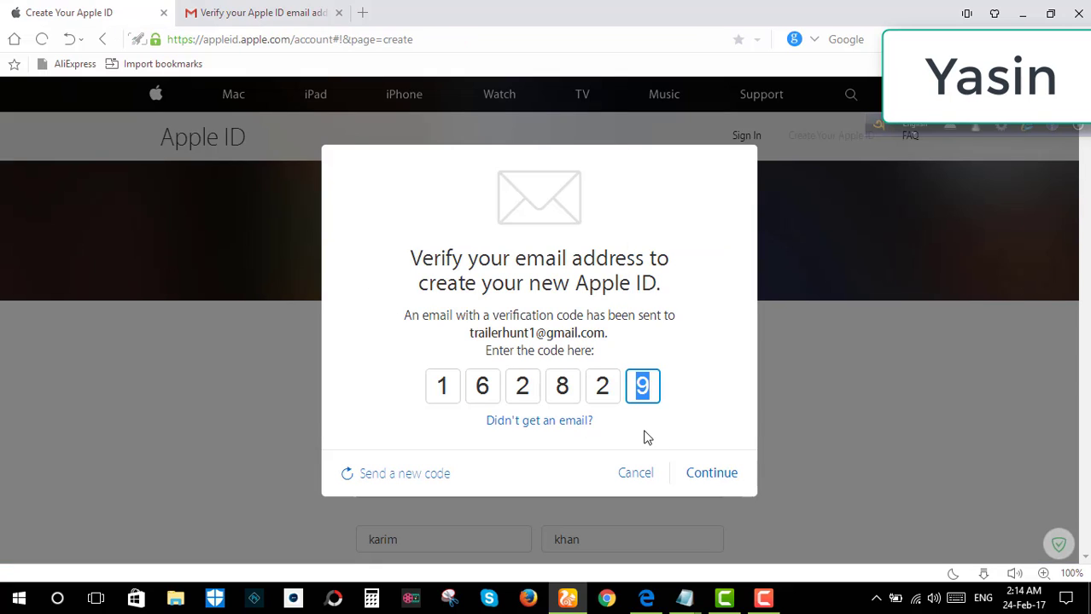
pyautogui.click(708, 475)
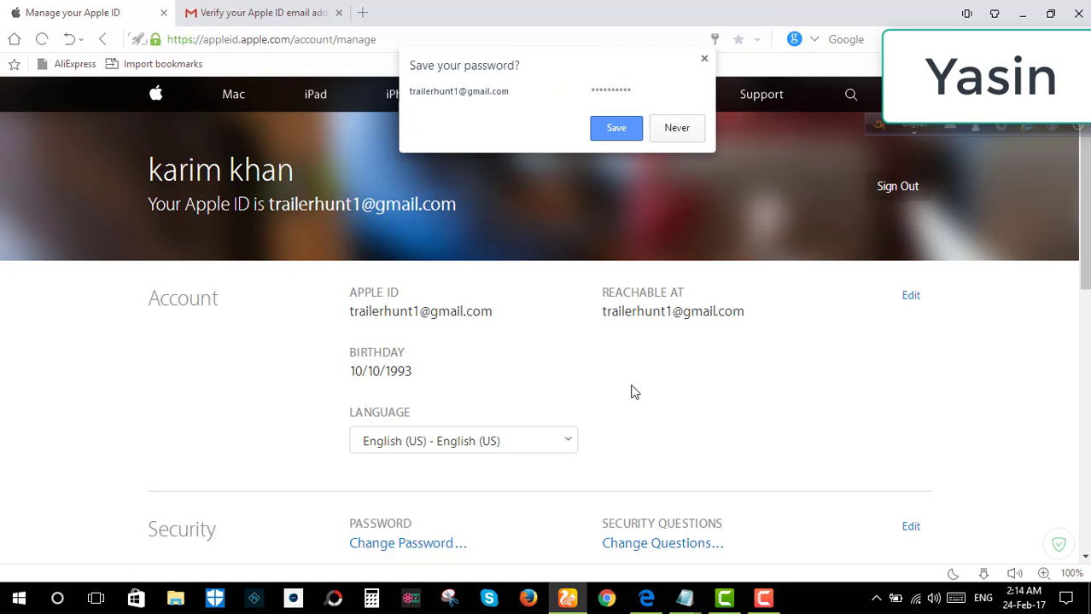
# Dismiss the browser's offer to save the password
pyautogui.scroll(-1, 634, 392)
pyautogui.scroll(1, 634, 392)
pyautogui.scroll(-4, 634, 368)
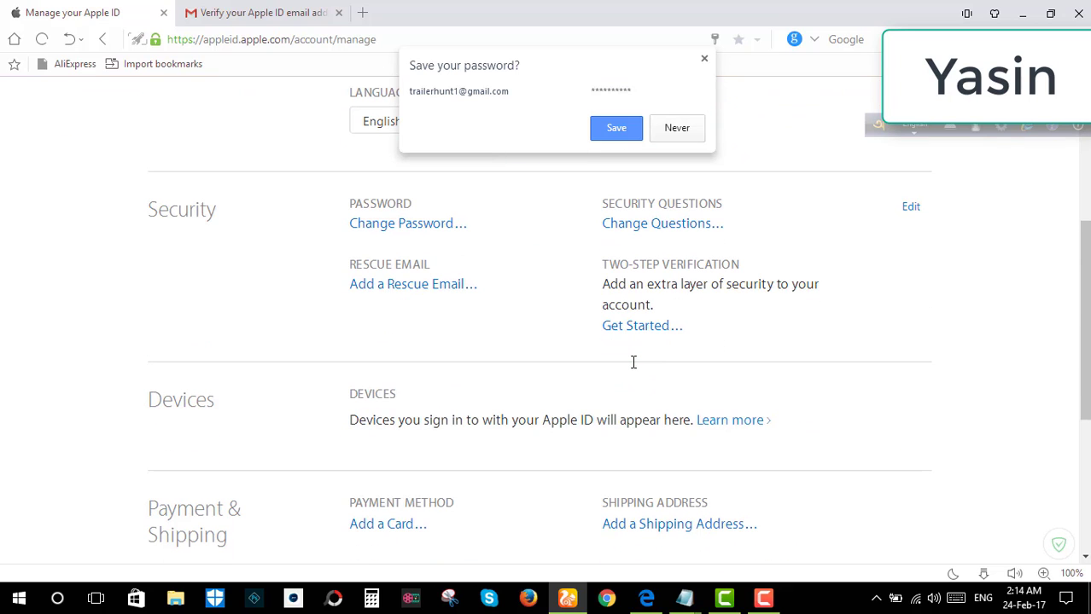
pyautogui.scroll(2, 633, 362)
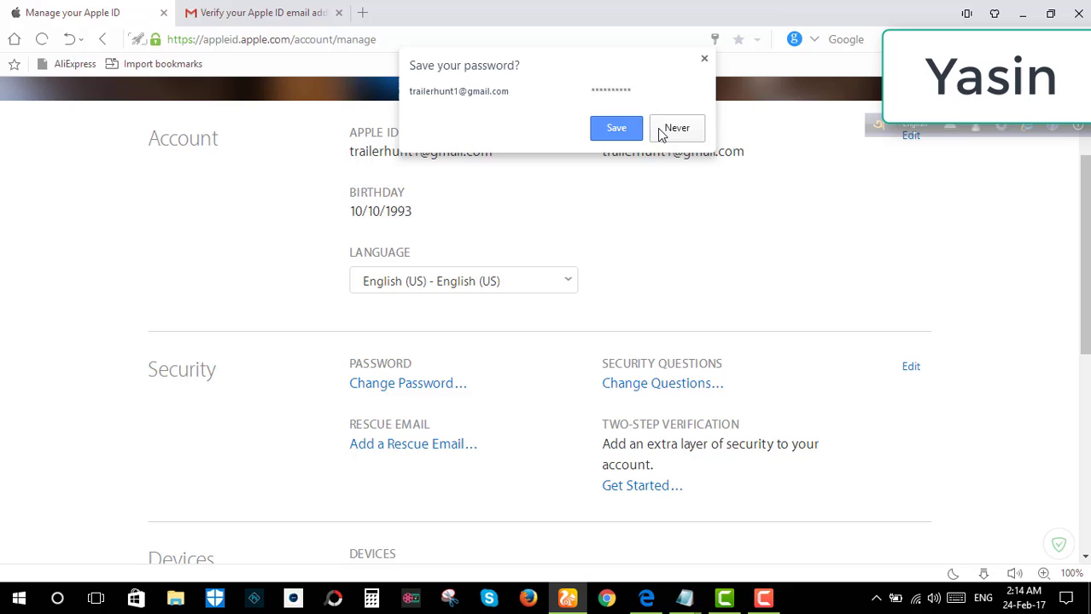
pyautogui.click(704, 58)
pyautogui.scroll(2, 540, 275)
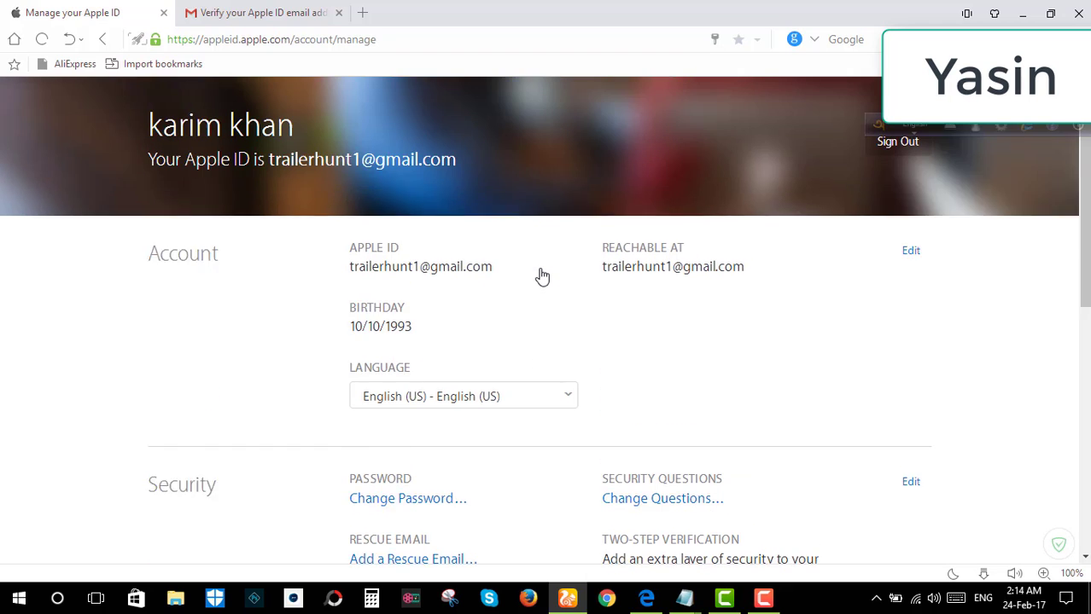
pyautogui.scroll(-1, 541, 274)
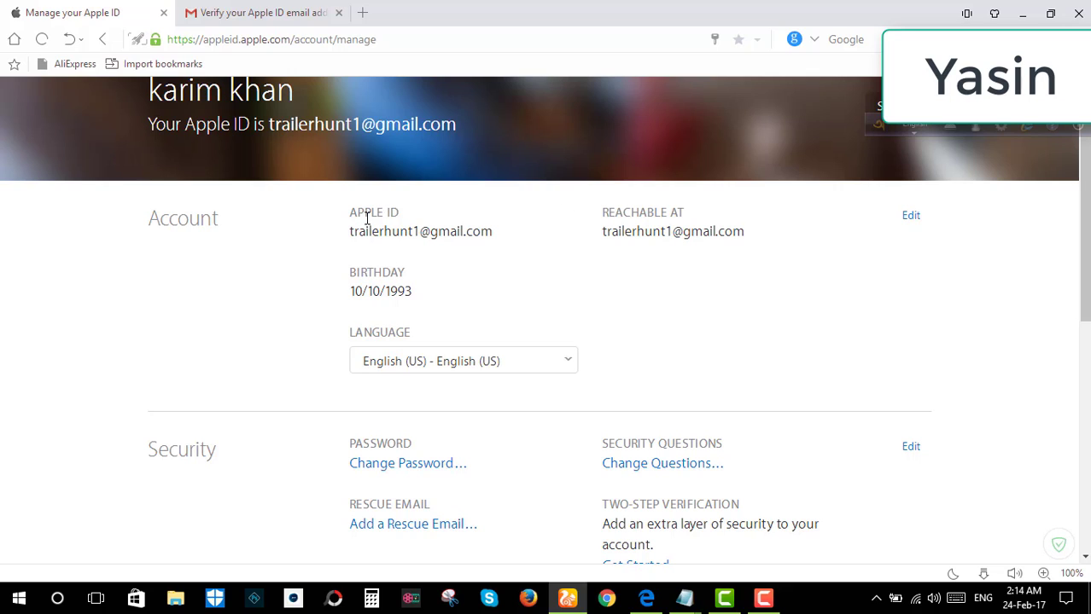
# Select the Apple ID e-mail address under Account and review the account sections
pyautogui.moveTo(368, 234); pyautogui.dragTo(493, 234)
pyautogui.click(493, 234)
pyautogui.moveTo(349, 233); pyautogui.dragTo(491, 242)
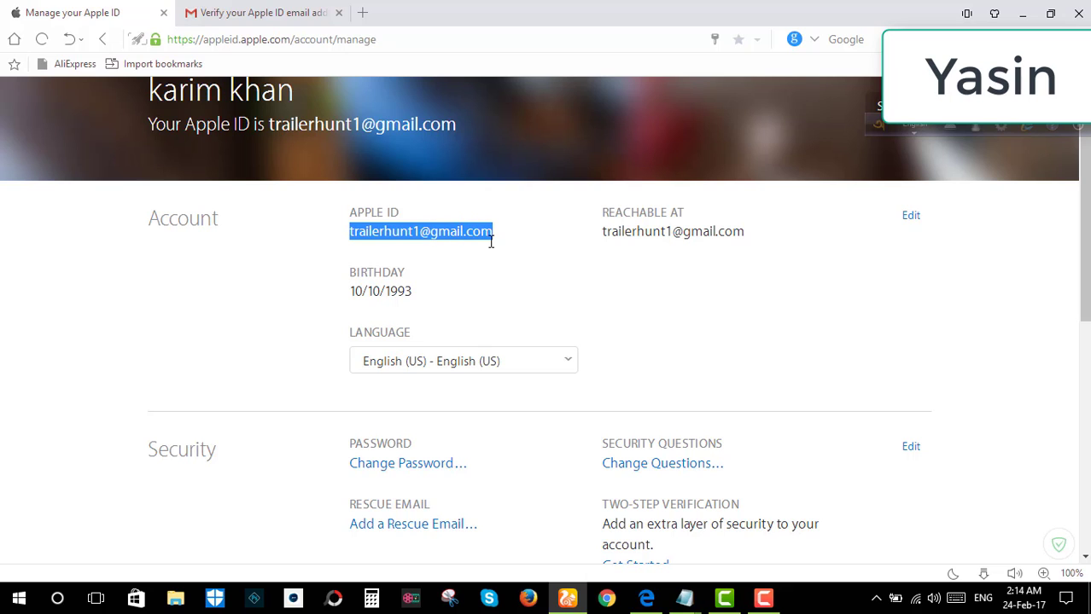
pyautogui.scroll(-1, 468, 265)
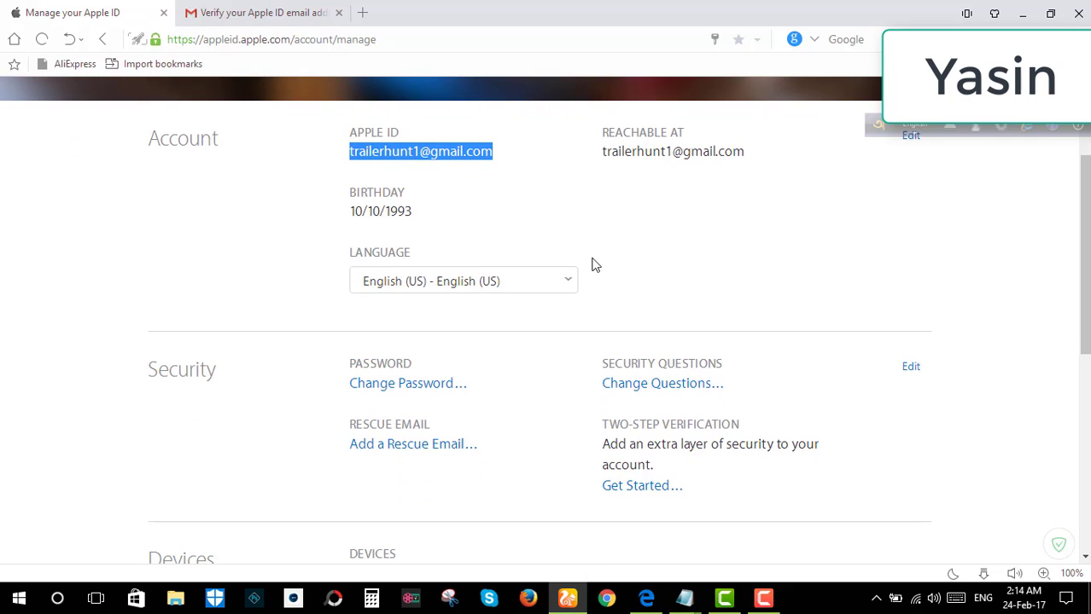
pyautogui.scroll(1, 898, 218)
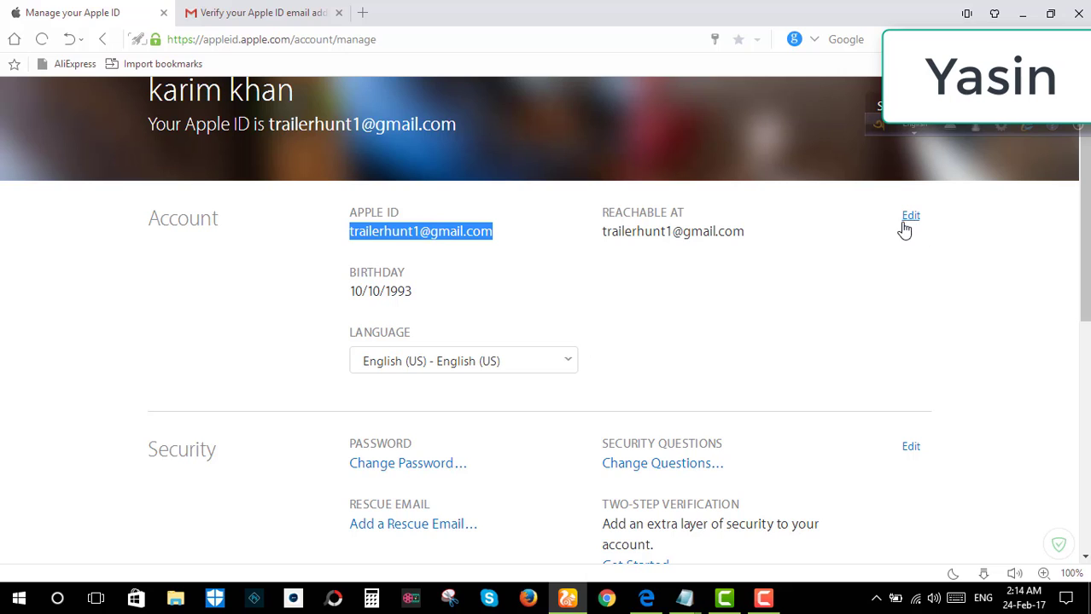
pyautogui.scroll(-1, 405, 362)
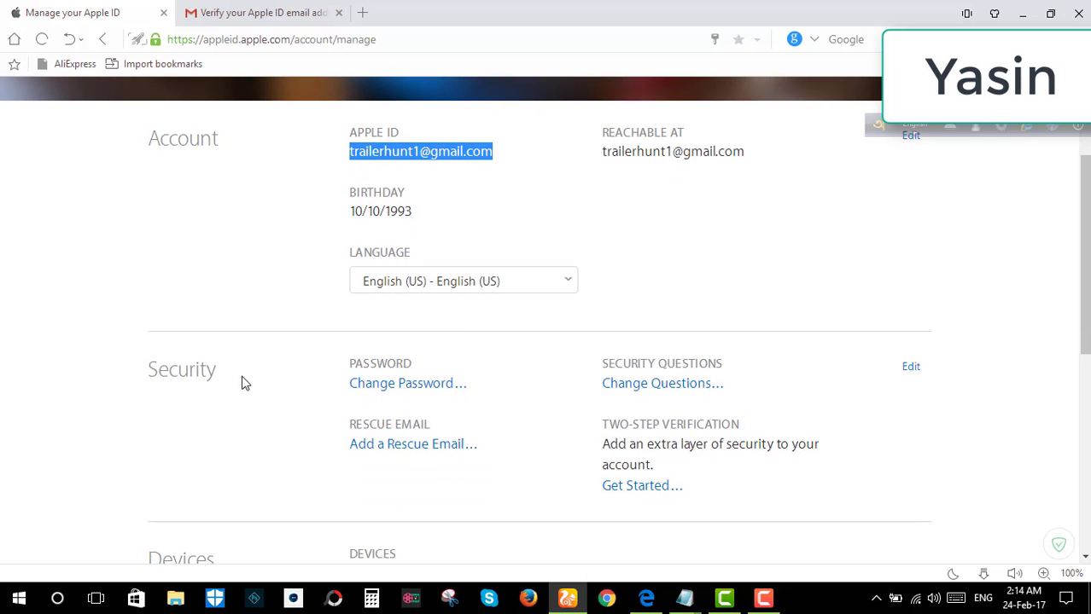
pyautogui.scroll(-1, 576, 309)
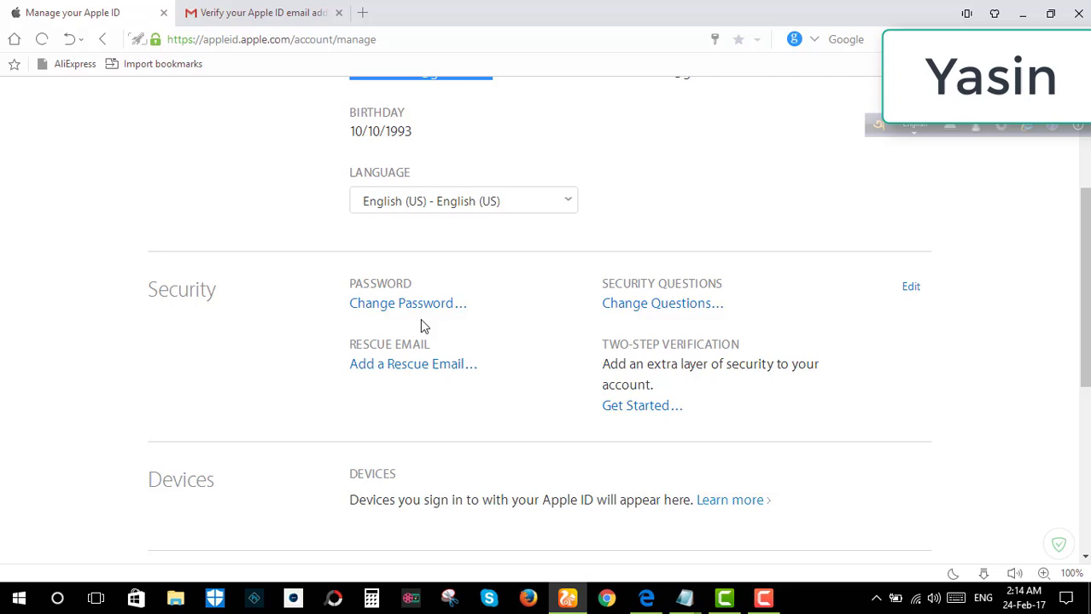
pyautogui.scroll(-1, 437, 357)
pyautogui.scroll(-1, 465, 314)
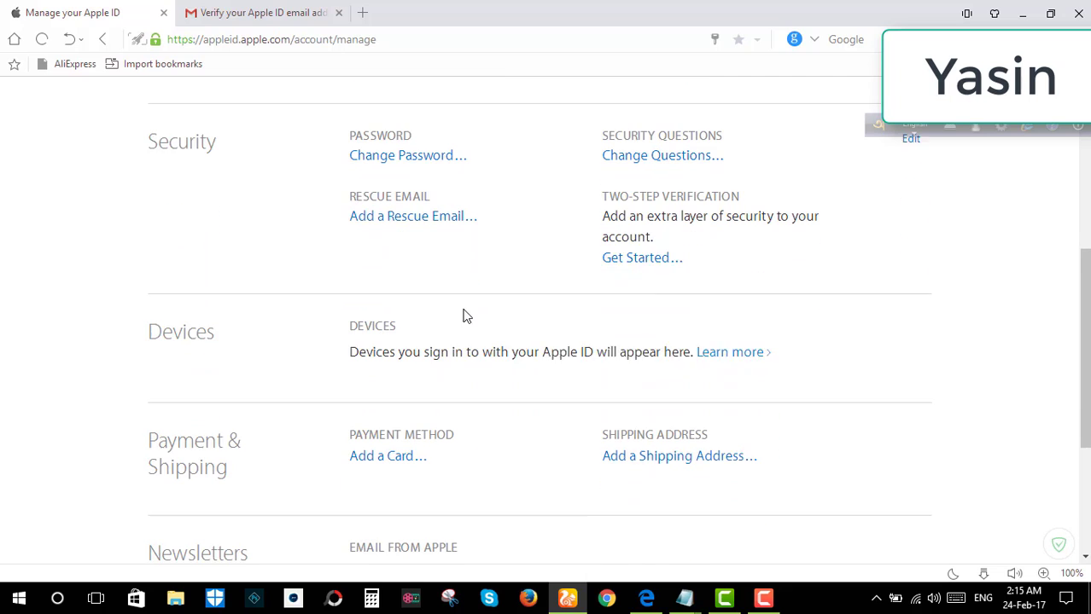
pyautogui.scroll(5, 602, 273)
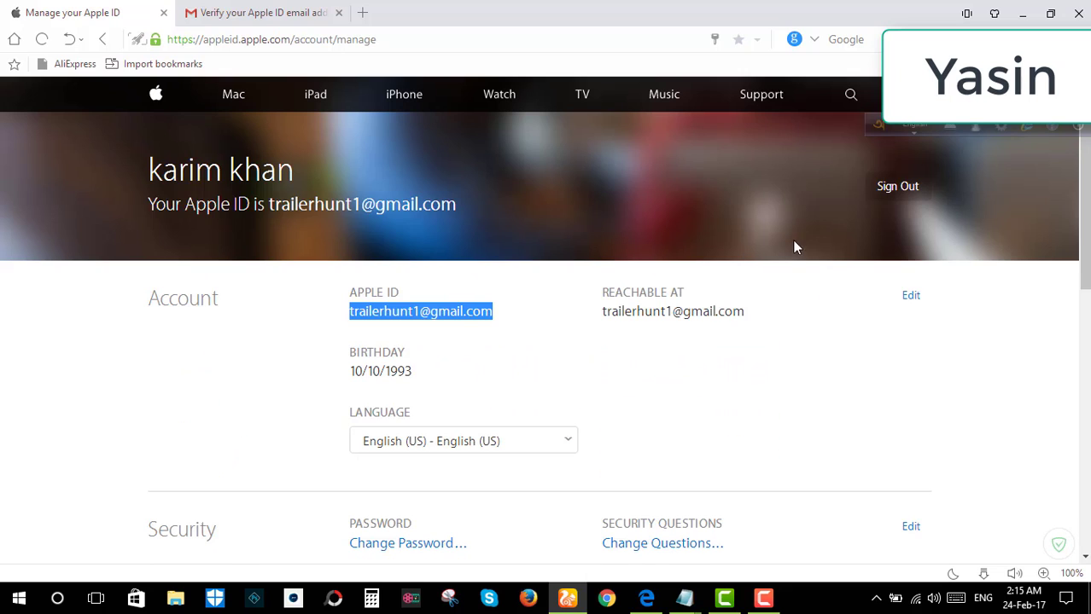